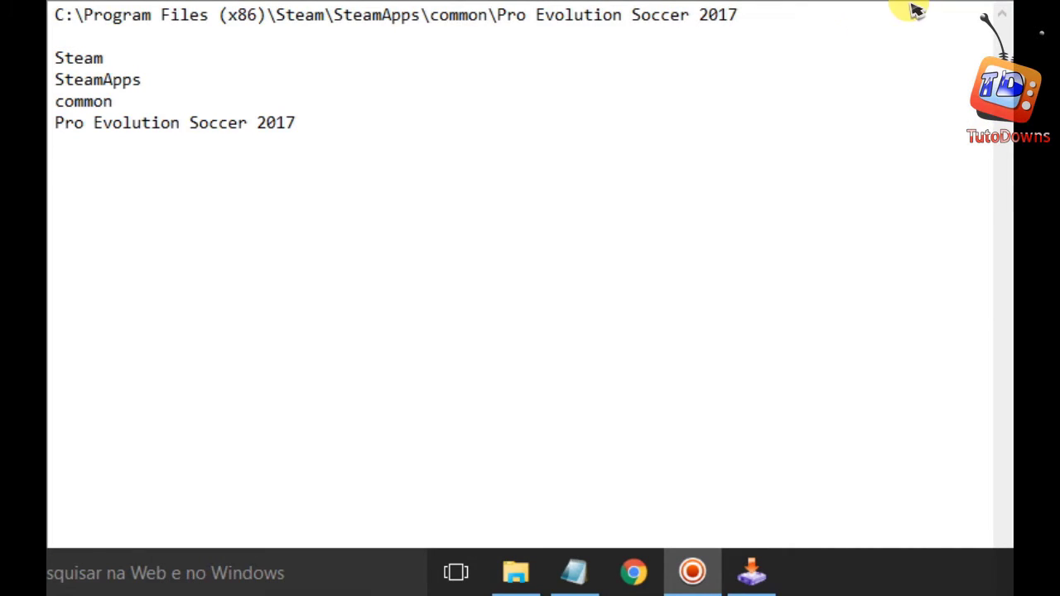
Check the destination folder in the Bmpes patch installer, and open the file location of the Pro Evolution Soccer 2017 desktop shortcut
{"action": "left_click", "coordinate": [766, 579]}
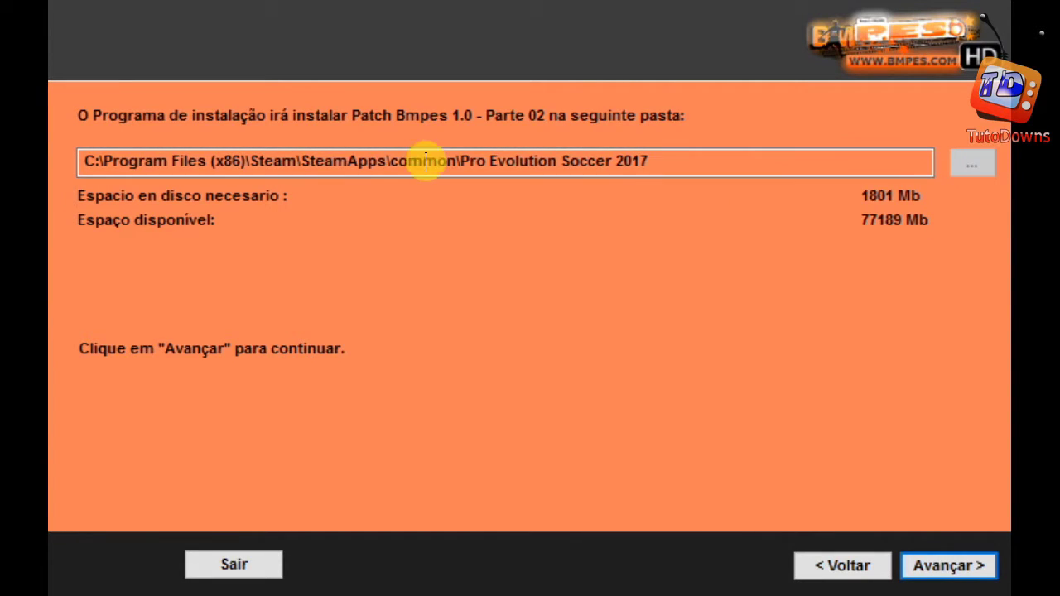
{"action": "left_click_drag", "start_coordinate": [649, 162], "coordinate": [59, 185]}
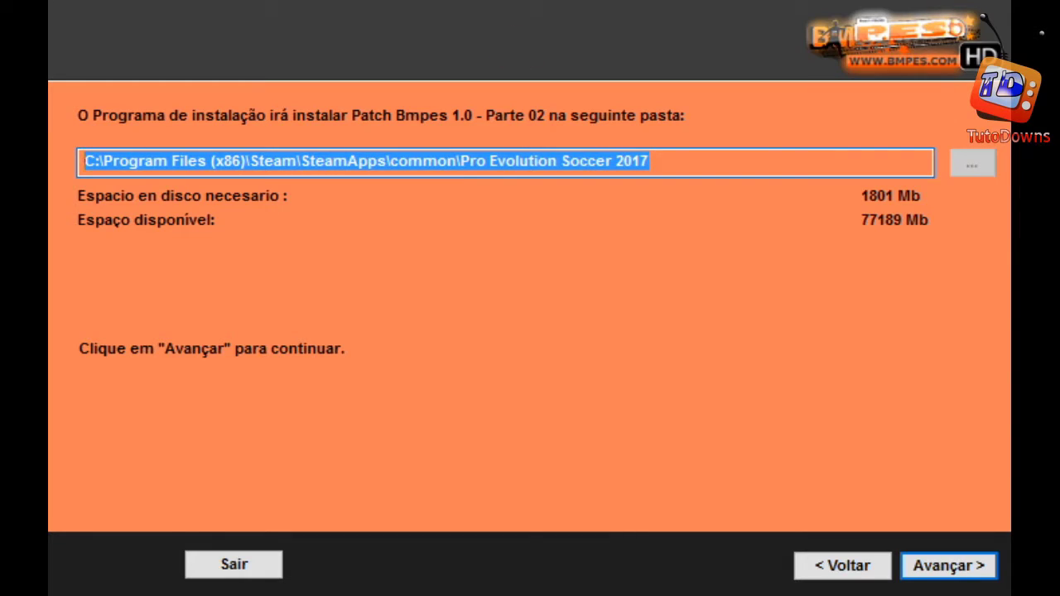
{"action": "right_click", "coordinate": [63, 41]}
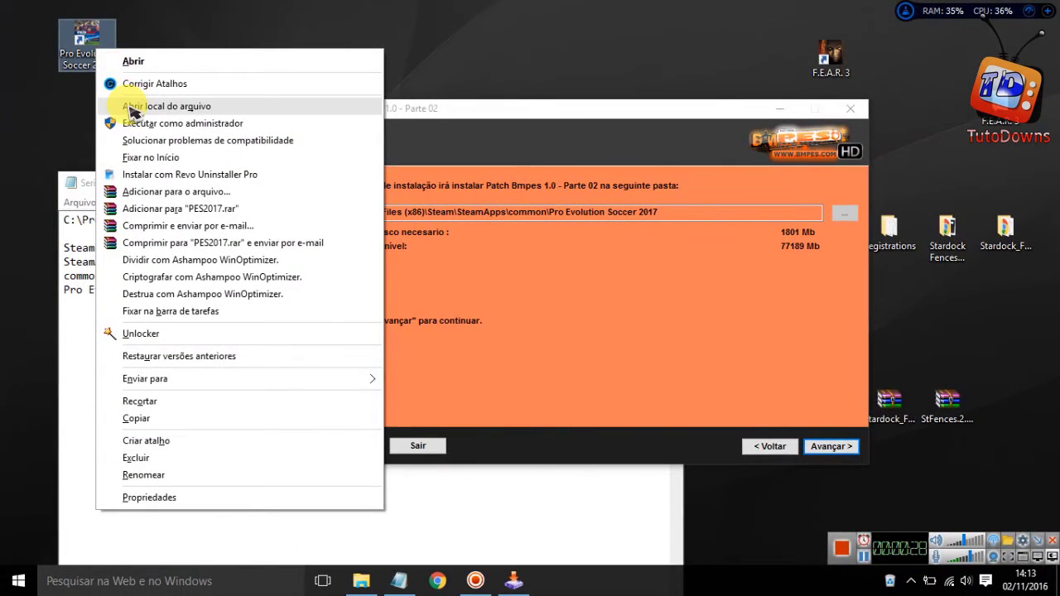
{"action": "left_click", "coordinate": [114, 106]}
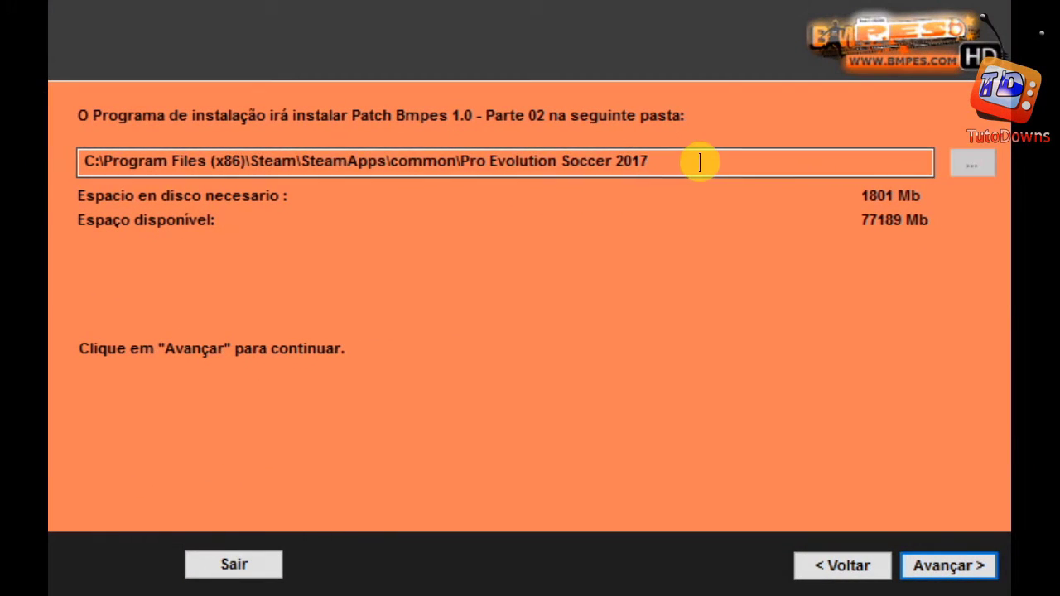
Try to clear the destination path in the Bmpes patch installer
{"action": "left_click_drag", "start_coordinate": [701, 158], "coordinate": [11, 146]}
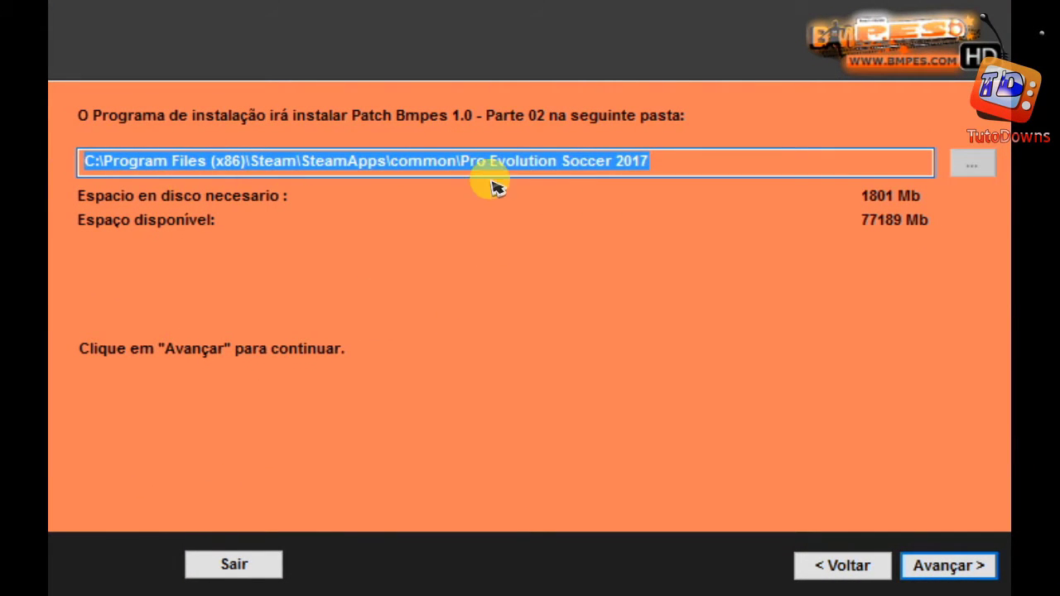
{"action": "left_click", "coordinate": [670, 157]}
{"action": "key", "text": "ctrl+a"}
{"action": "key", "text": "Delete"}
{"action": "key", "text": "ctrl+z"}
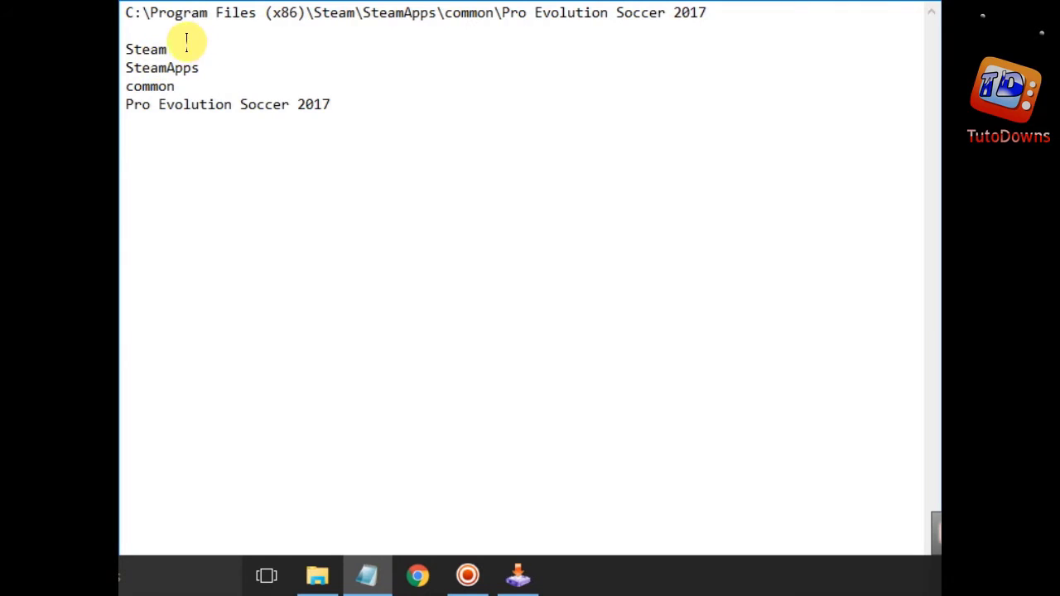
Copy the name Steam from the text notes and create a folder named Steam in C:\Program Files (x86)
{"action": "left_click_drag", "start_coordinate": [169, 46], "coordinate": [129, 48]}
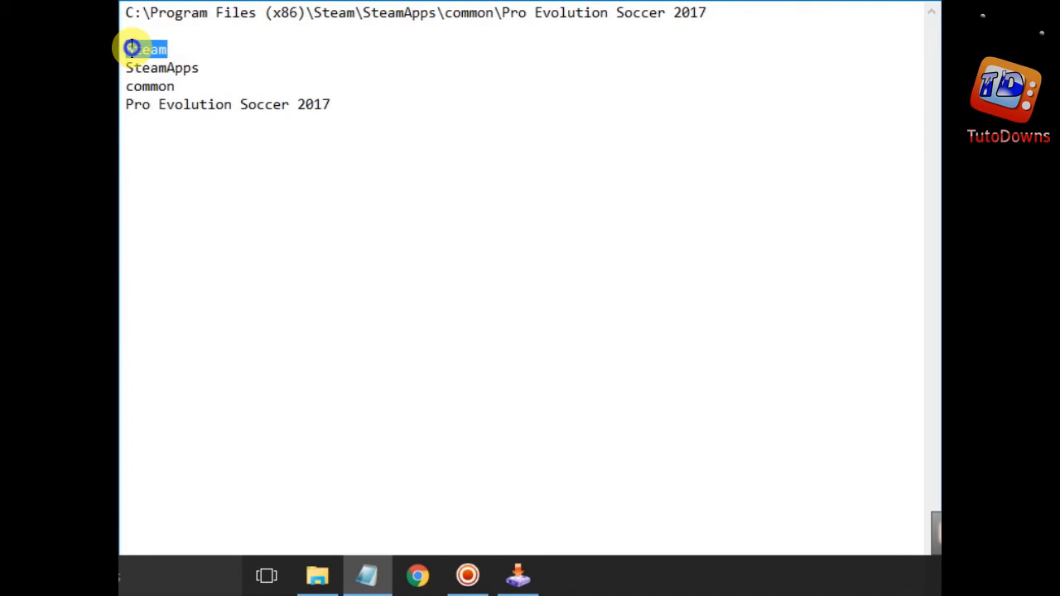
{"action": "right_click", "coordinate": [131, 48]}
{"action": "left_click", "coordinate": [184, 111]}
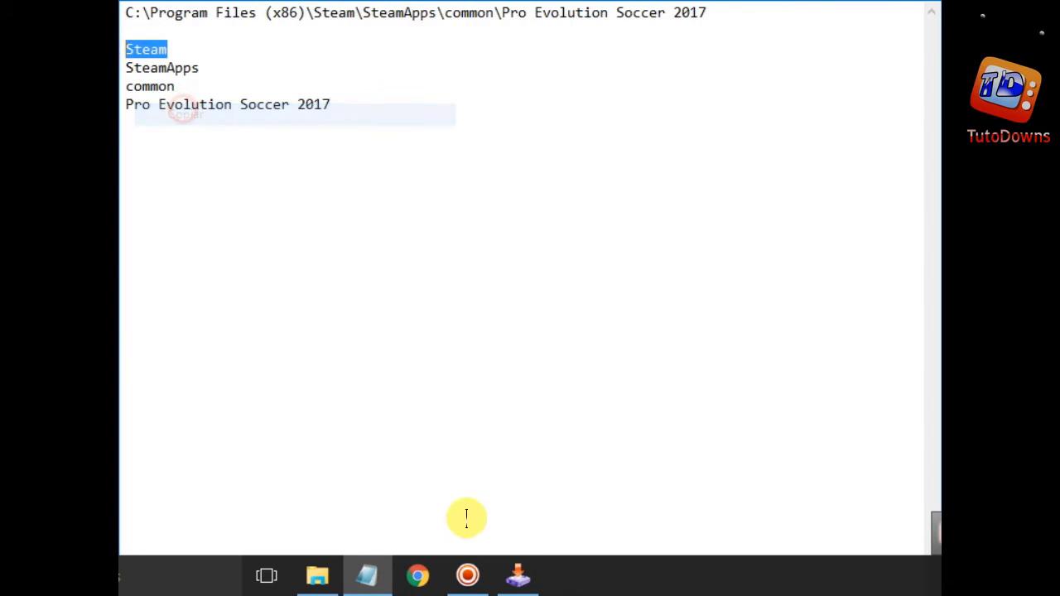
{"action": "left_click", "coordinate": [334, 579]}
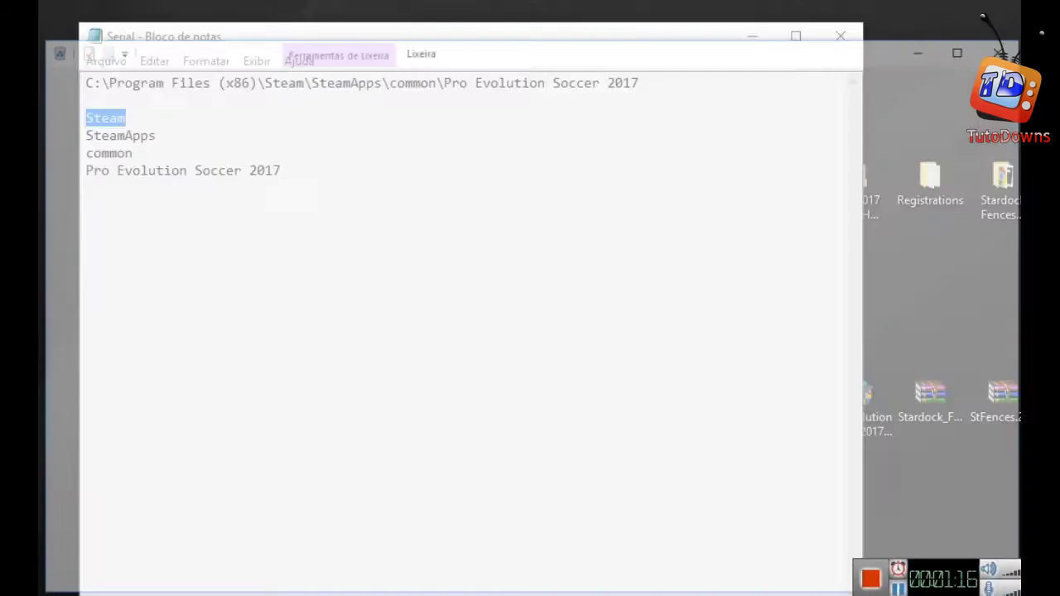
{"action": "left_click", "coordinate": [97, 329]}
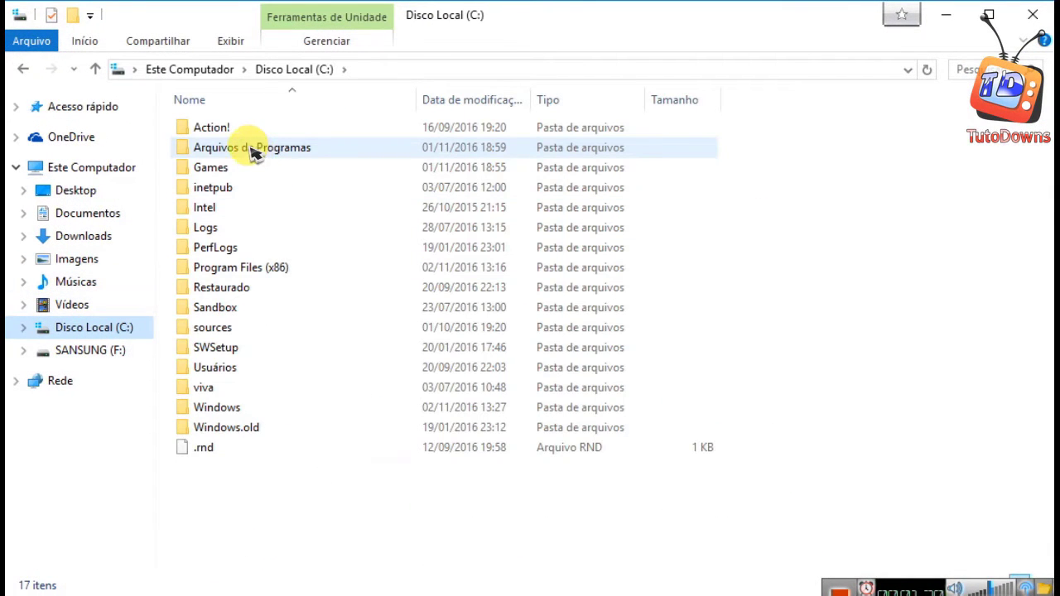
{"action": "double_click", "coordinate": [256, 267]}
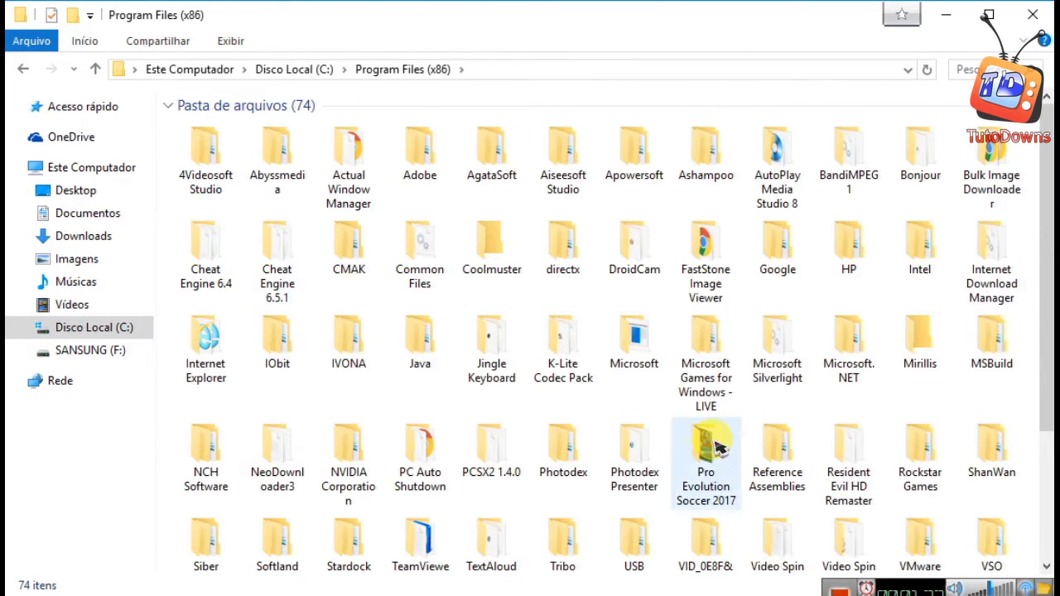
{"action": "scroll", "coordinate": [717, 447], "scroll_direction": "down", "scroll_amount": 2}
{"action": "right_click", "coordinate": [586, 538]}
{"action": "mouse_move", "coordinate": [635, 501]}
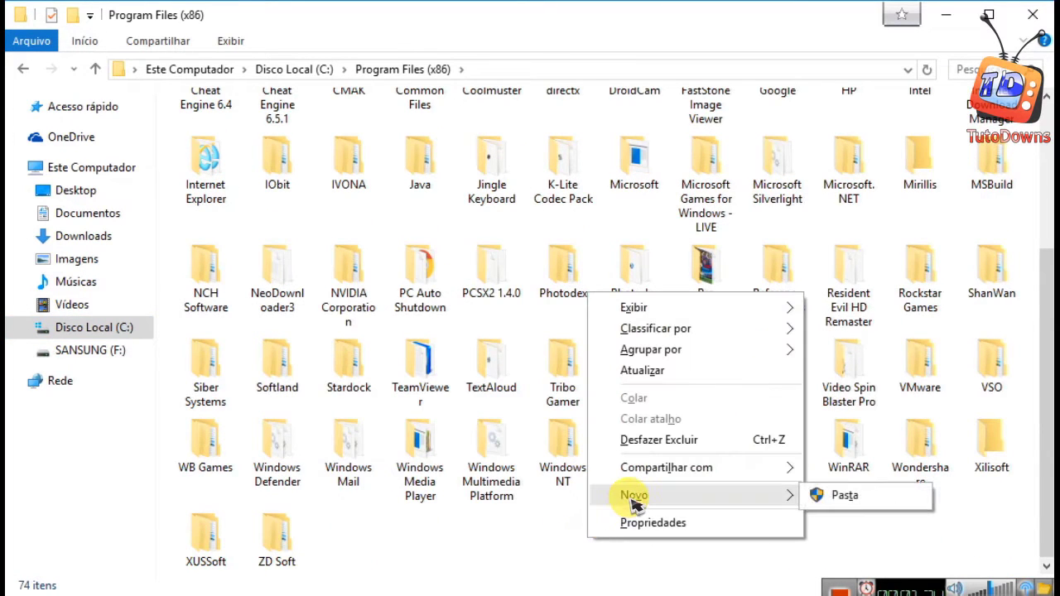
{"action": "left_click", "coordinate": [845, 495]}
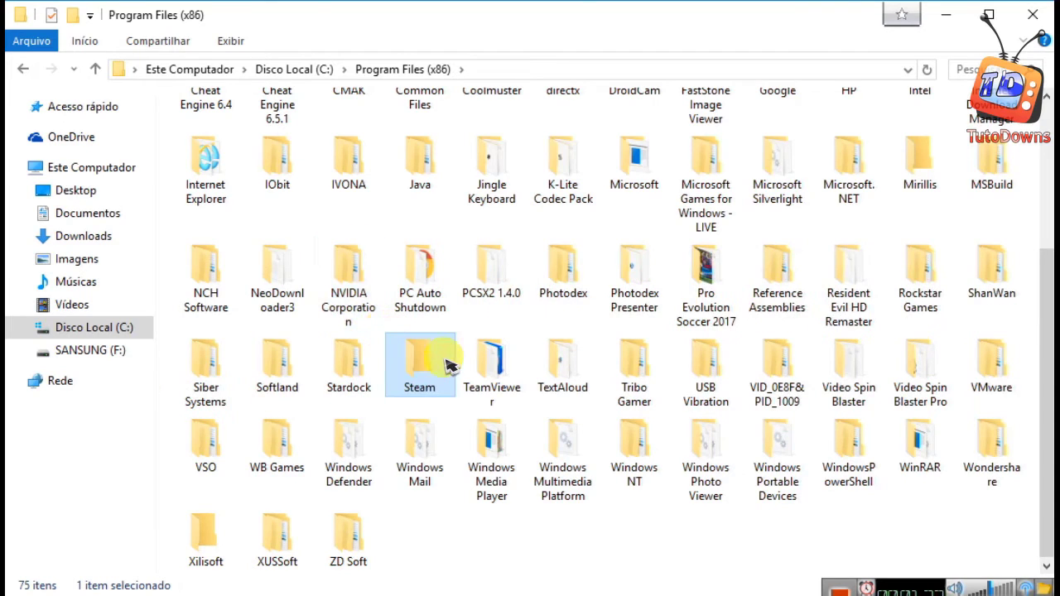
Copy the name SteamApps from the text notes and create a SteamApps folder inside the Steam folder
{"action": "double_click", "coordinate": [437, 364]}
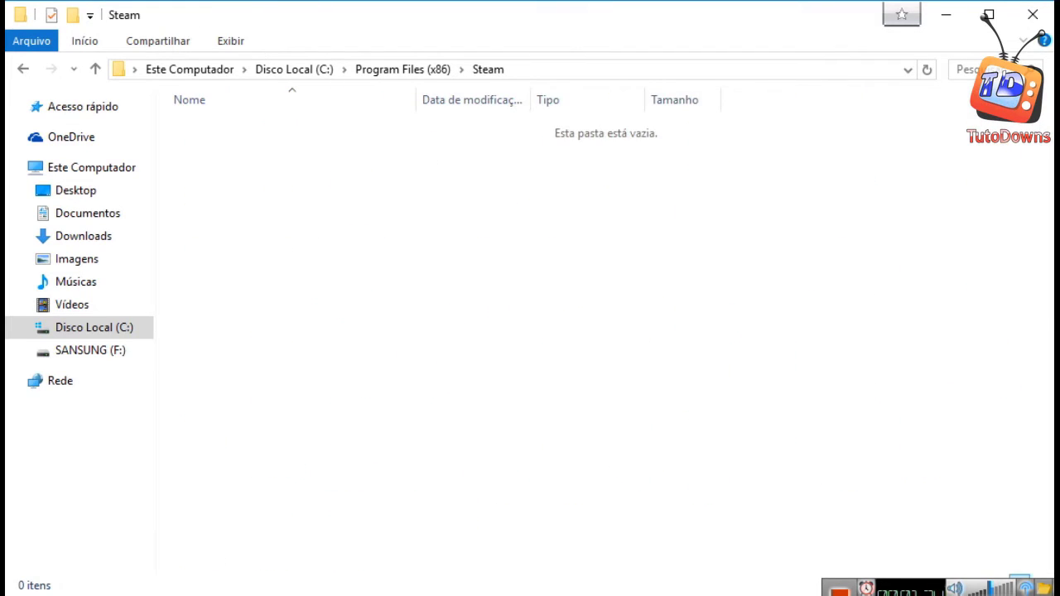
{"action": "left_click", "coordinate": [348, 574]}
{"action": "left_click_drag", "start_coordinate": [199, 69], "coordinate": [137, 70]}
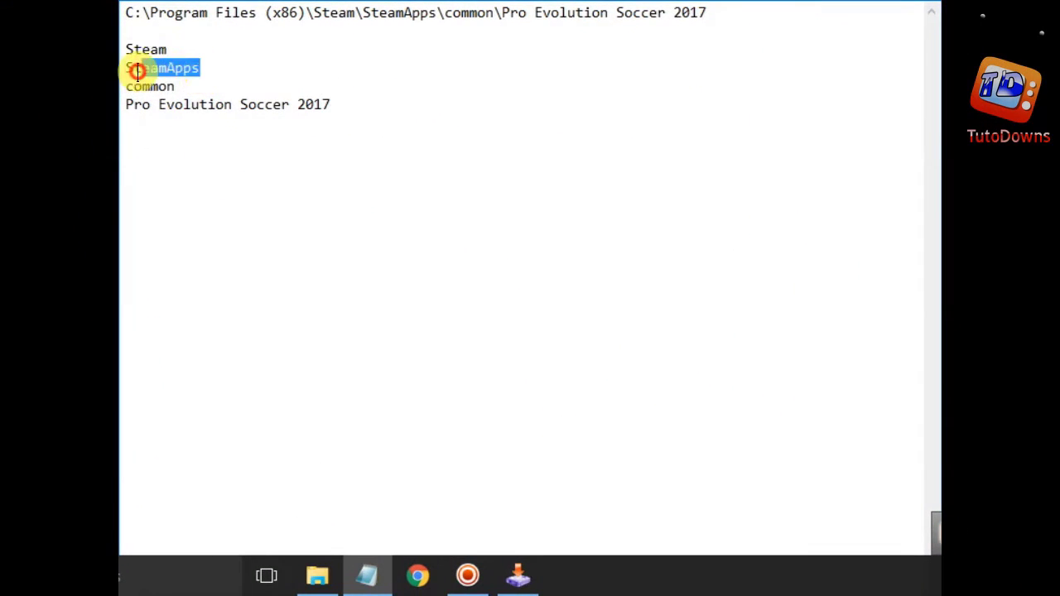
{"action": "right_click", "coordinate": [135, 71]}
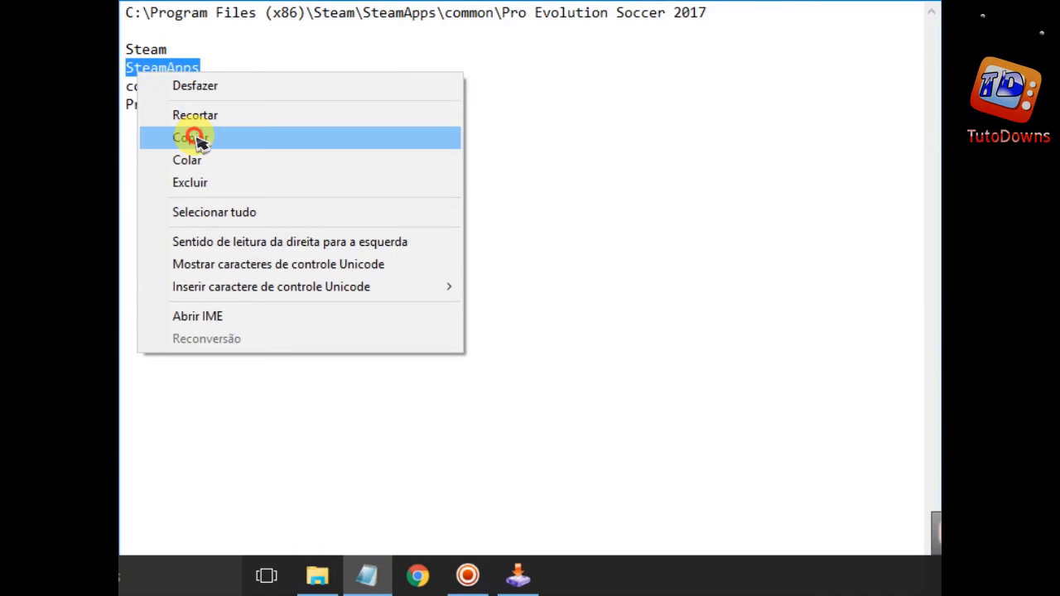
{"action": "left_click", "coordinate": [194, 136]}
{"action": "left_click", "coordinate": [317, 575]}
{"action": "right_click", "coordinate": [323, 241]}
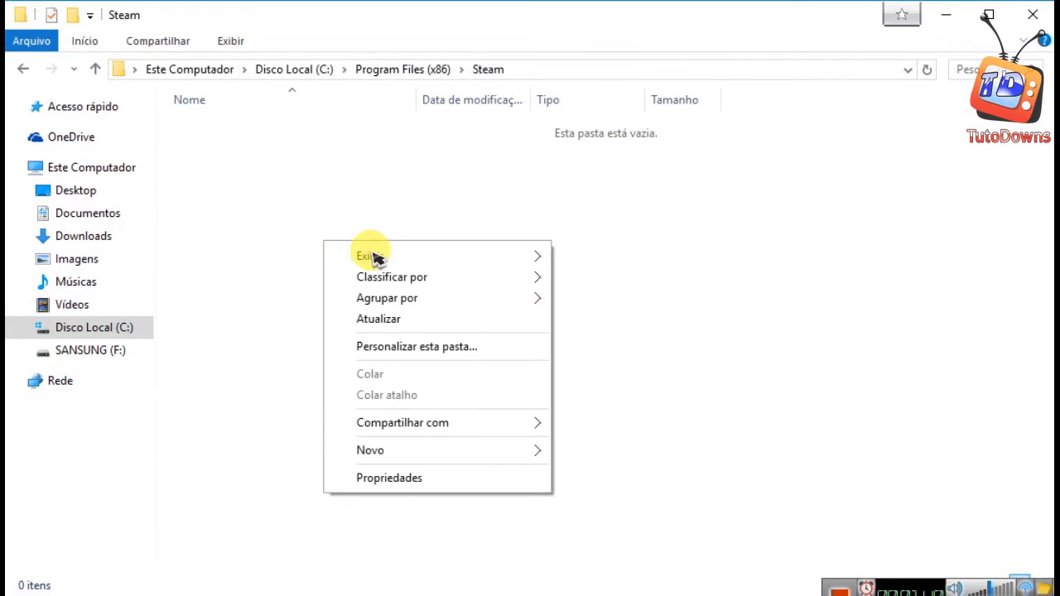
{"action": "mouse_move", "coordinate": [383, 458]}
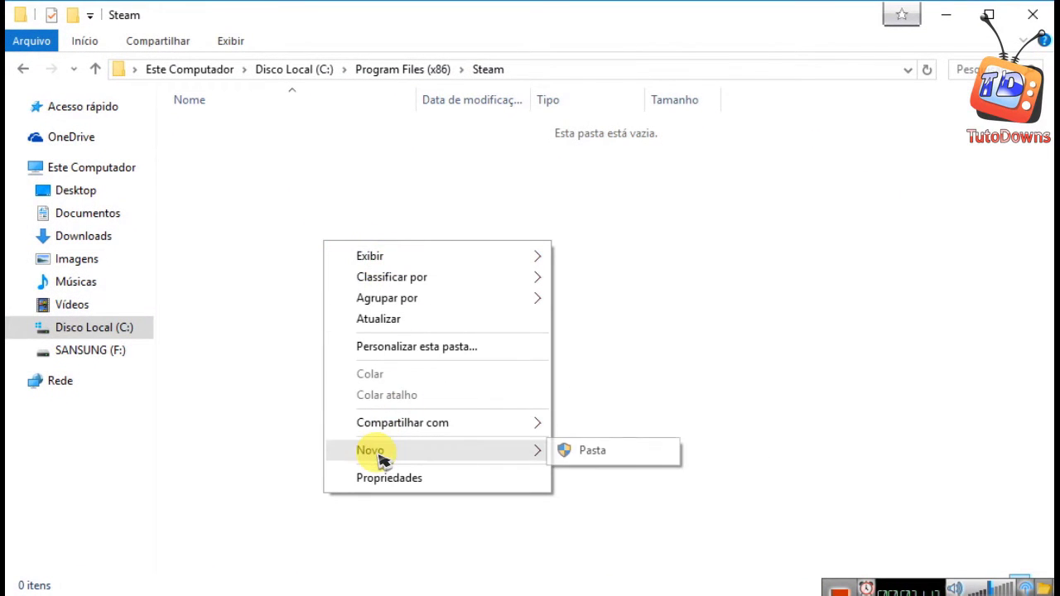
{"action": "left_click", "coordinate": [594, 457]}
{"action": "key", "text": "ctrl+v"}
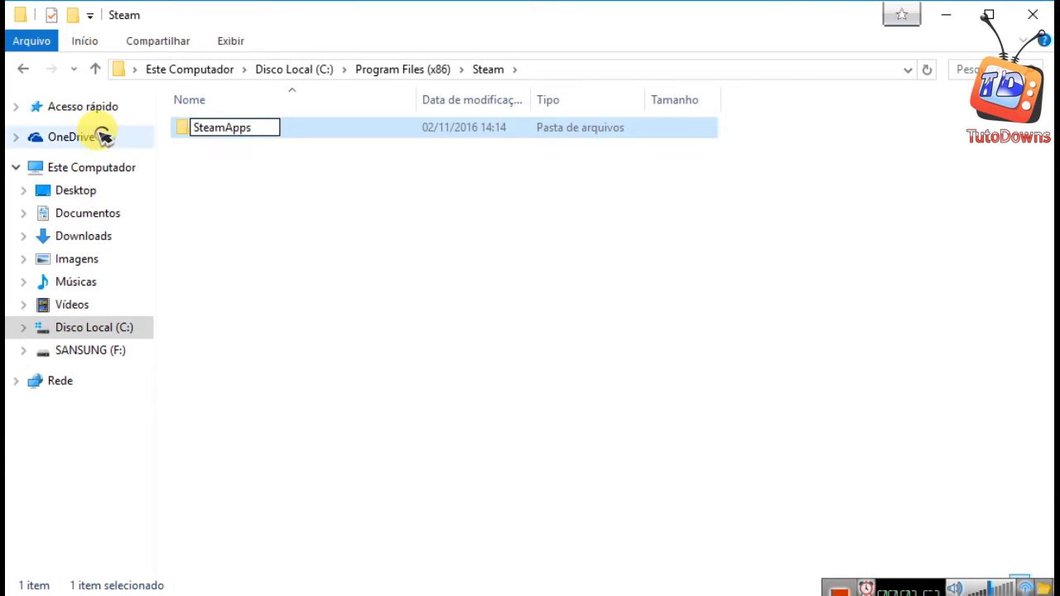
{"action": "key", "text": "Return"}
Copy the name common from the text notes and create a common folder inside the SteamApps folder
{"action": "double_click", "coordinate": [241, 131]}
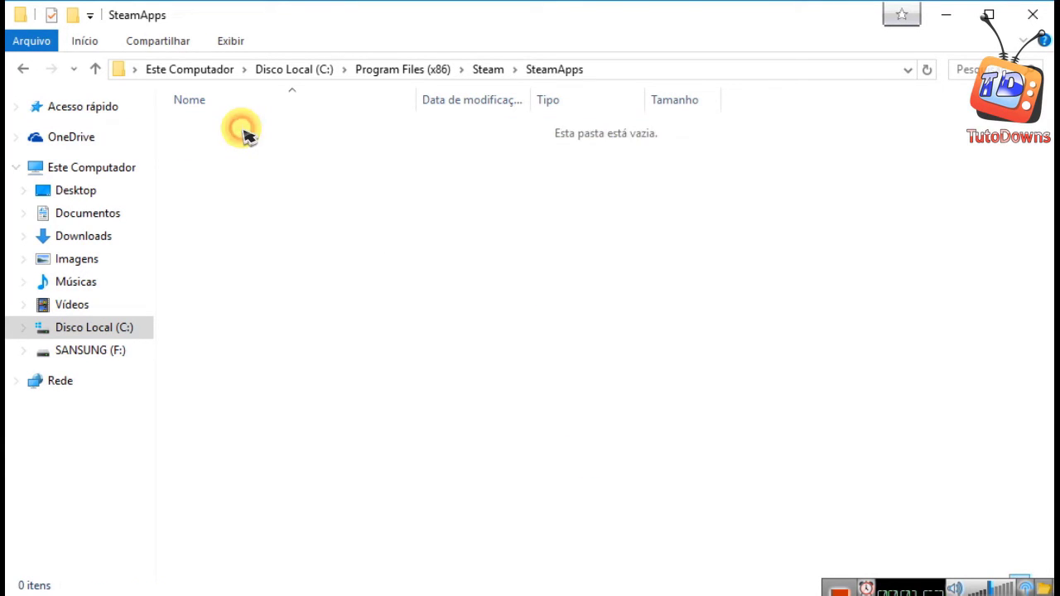
{"action": "left_click", "coordinate": [379, 586]}
{"action": "left_click", "coordinate": [169, 88]}
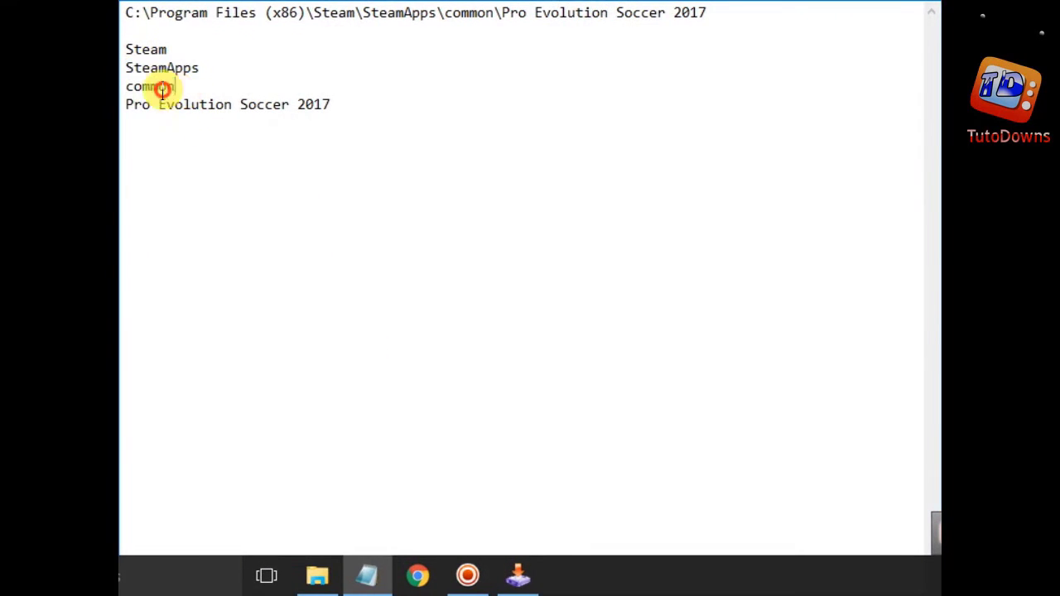
{"action": "left_click_drag", "start_coordinate": [163, 89], "coordinate": [121, 94]}
{"action": "right_click", "coordinate": [129, 88]}
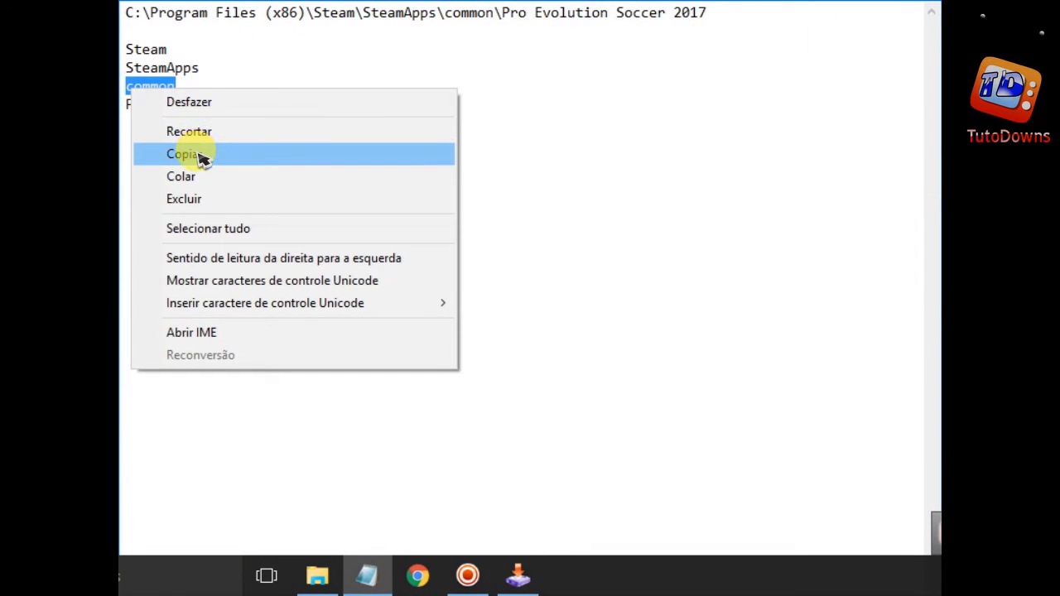
{"action": "left_click", "coordinate": [196, 153]}
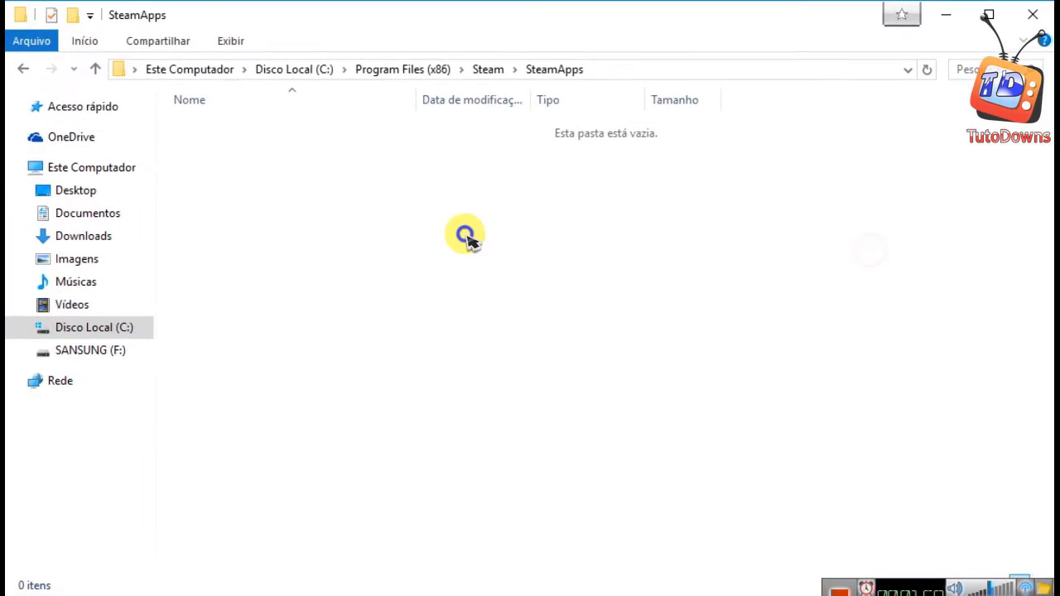
{"action": "right_click", "coordinate": [466, 237]}
{"action": "mouse_move", "coordinate": [509, 446]}
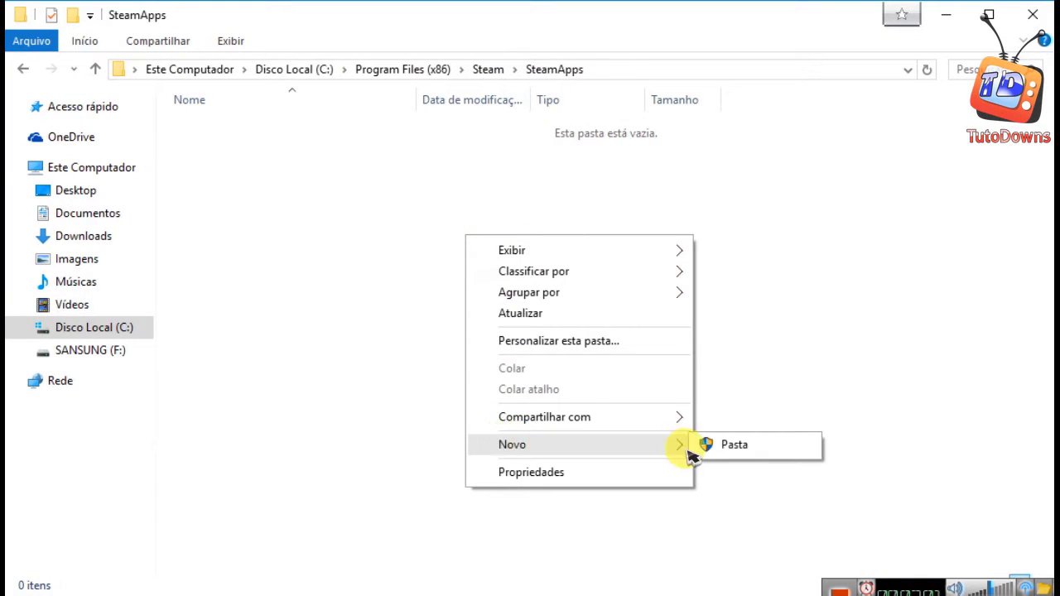
{"action": "left_click", "coordinate": [722, 447]}
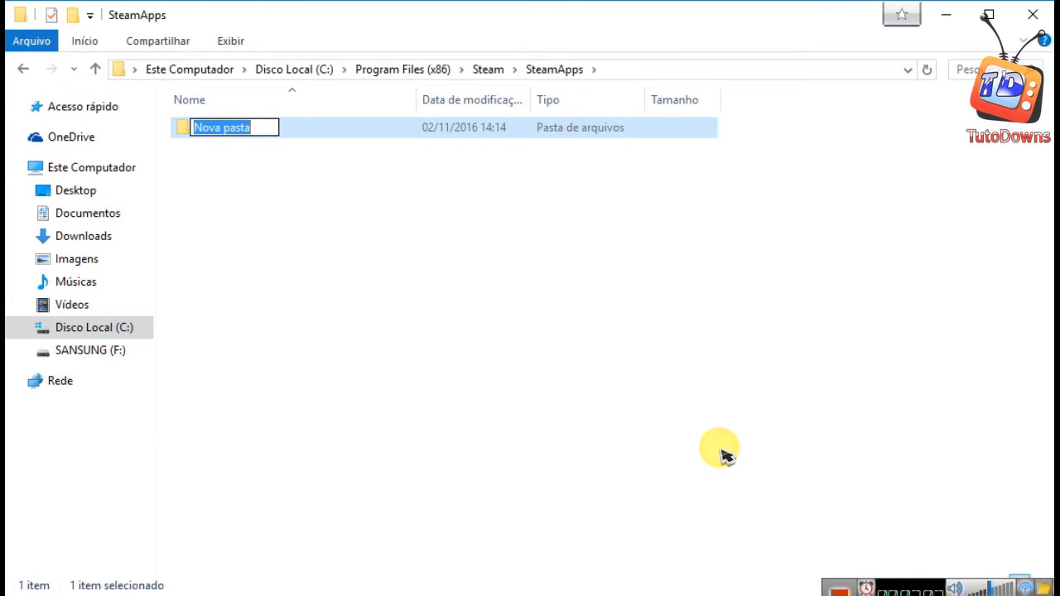
{"action": "key", "text": "Return"}
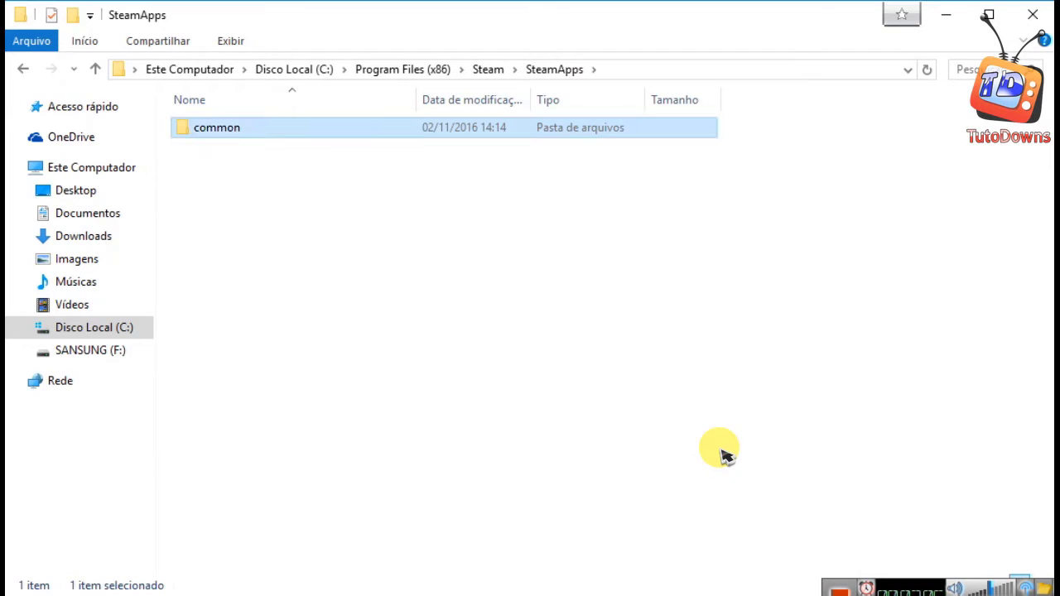
Copy the name Pro Evolution Soccer 2017 from the text notes and create a folder with that name inside the common folder
{"action": "left_click", "coordinate": [234, 133]}
{"action": "double_click", "coordinate": [235, 132]}
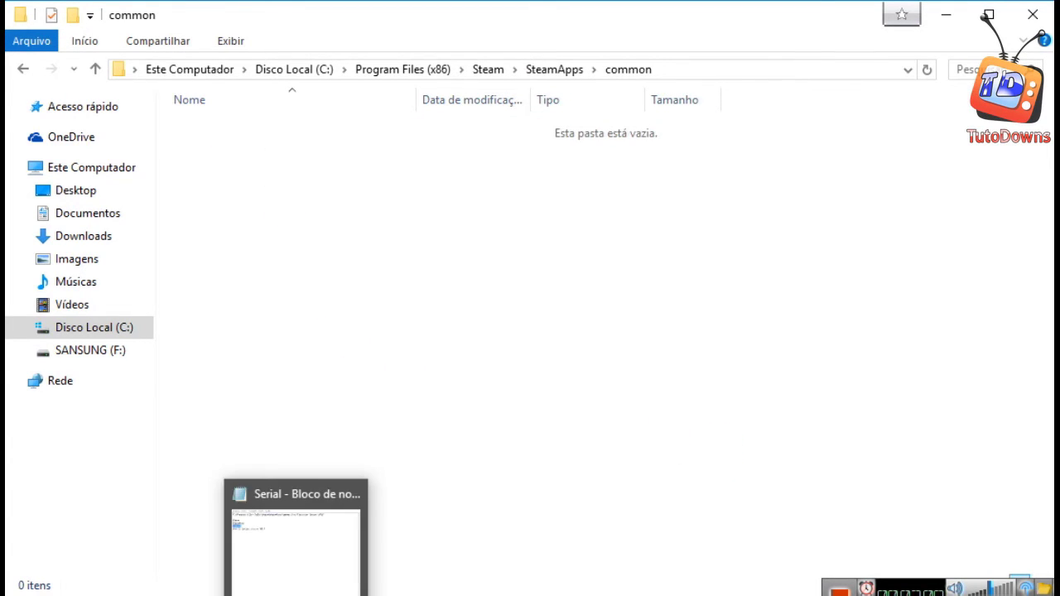
{"action": "left_click", "coordinate": [295, 592]}
{"action": "left_click_drag", "start_coordinate": [328, 106], "coordinate": [125, 105]}
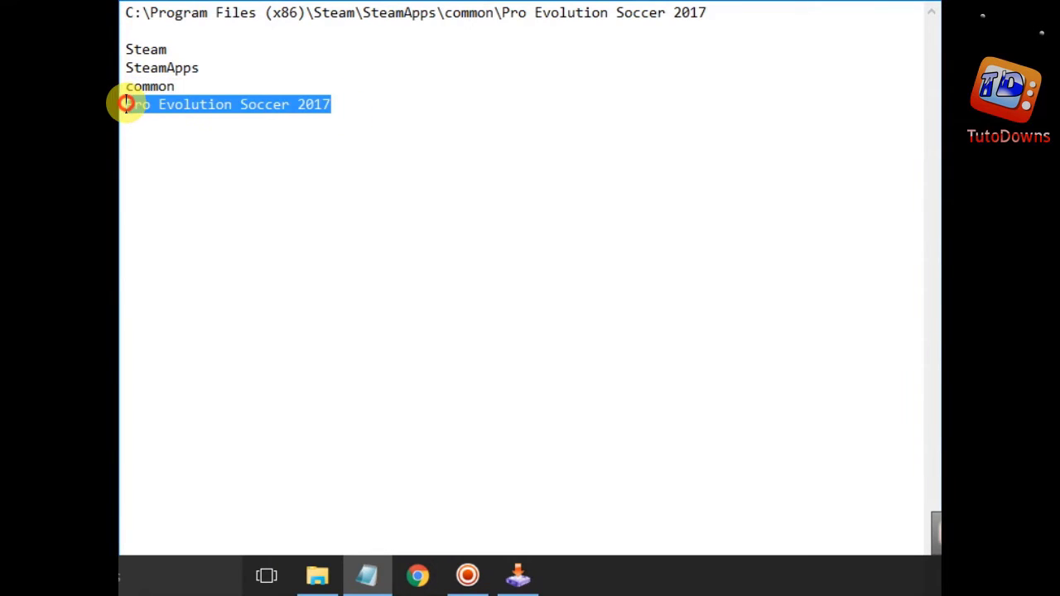
{"action": "right_click", "coordinate": [147, 107]}
{"action": "left_click", "coordinate": [209, 171]}
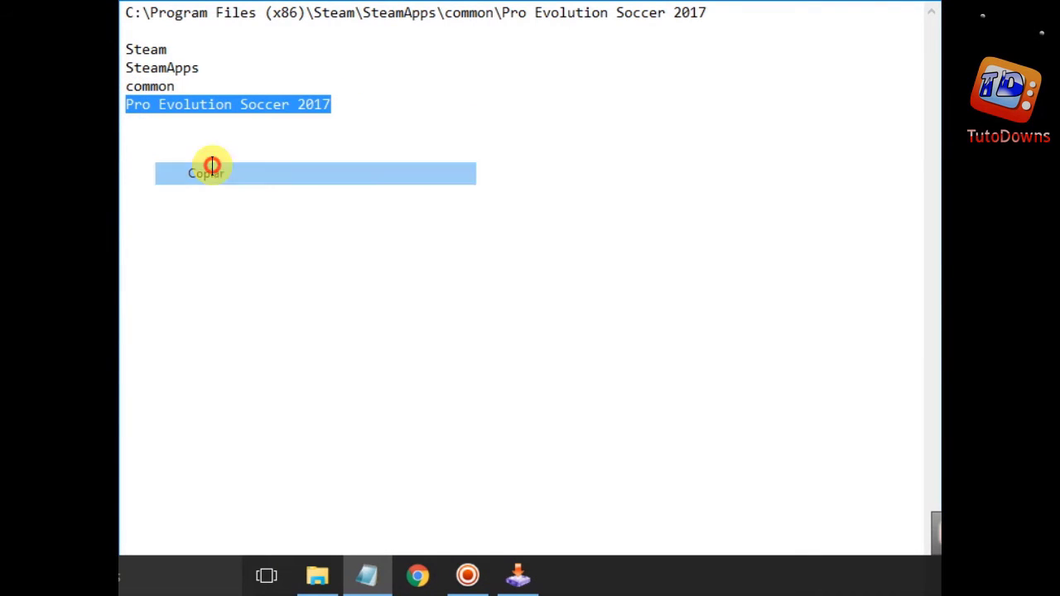
{"action": "key", "text": "alt+Tab"}
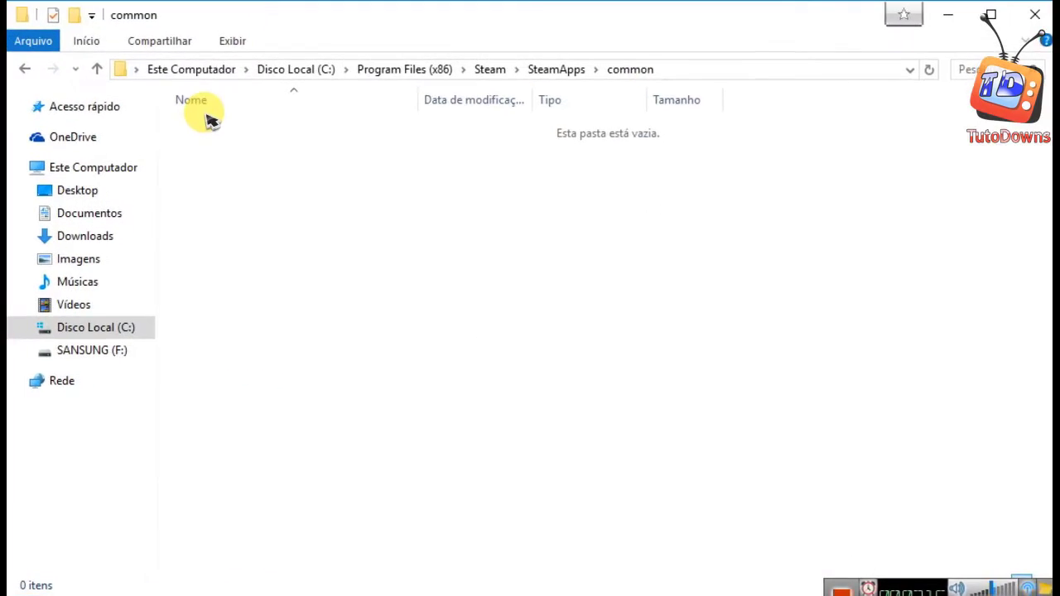
{"action": "right_click", "coordinate": [276, 180]}
{"action": "mouse_move", "coordinate": [362, 387]}
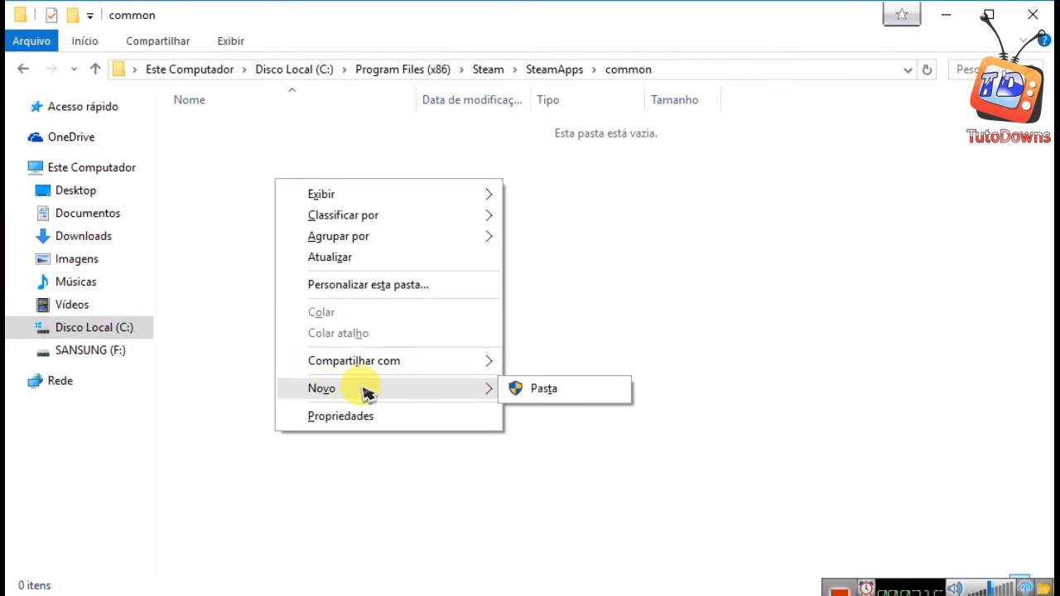
{"action": "left_click", "coordinate": [548, 389]}
{"action": "key", "text": "ctrl+v"}
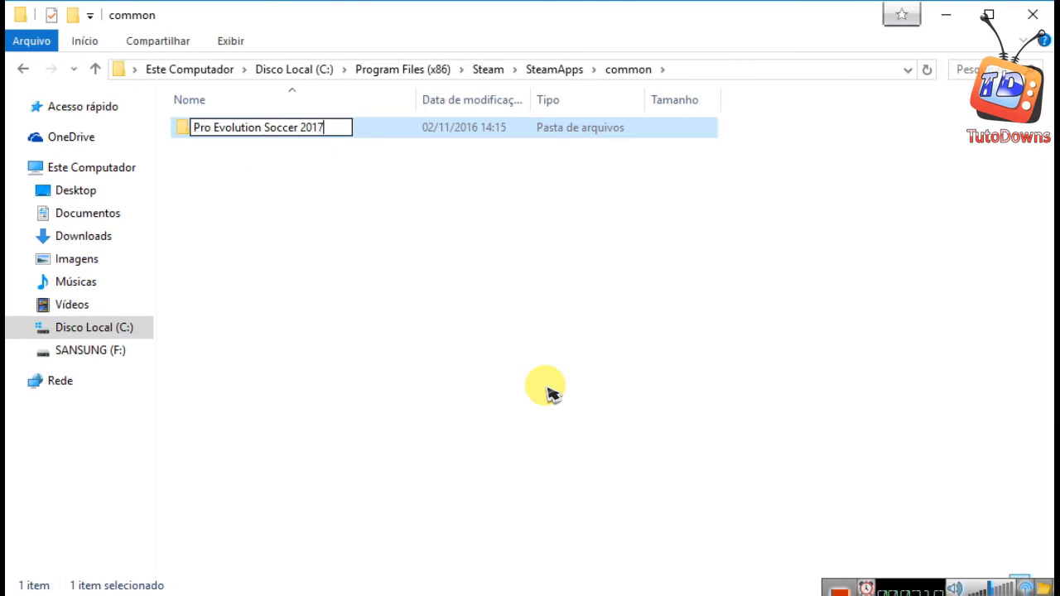
{"action": "left_click", "coordinate": [547, 388]}
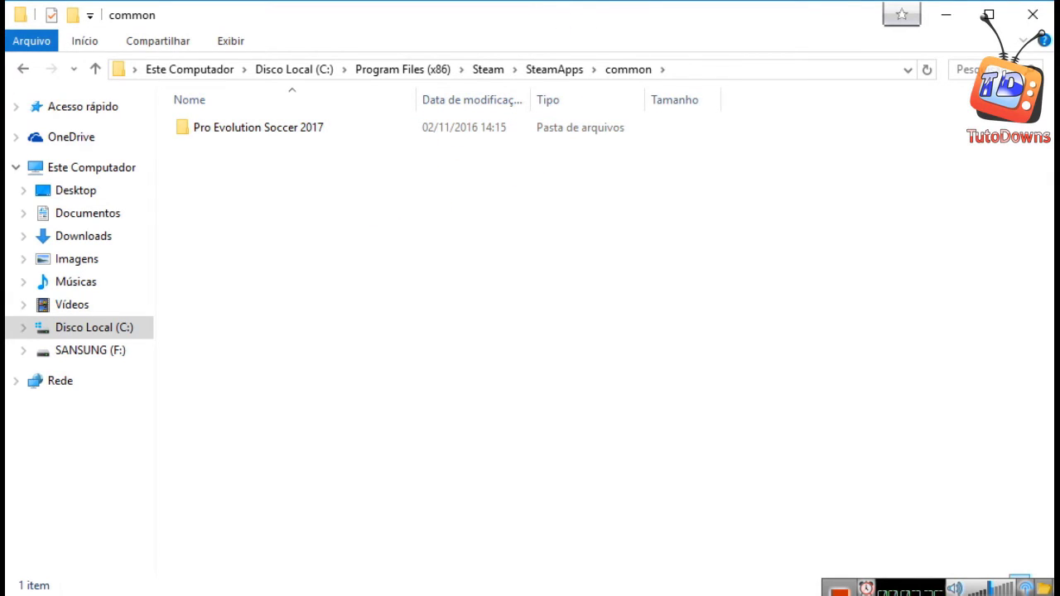
Uncover the desktop and open the file location of the Pro Evolution Soccer 2017 shortcut
{"action": "left_click", "coordinate": [988, 14]}
{"action": "right_click", "coordinate": [106, 50]}
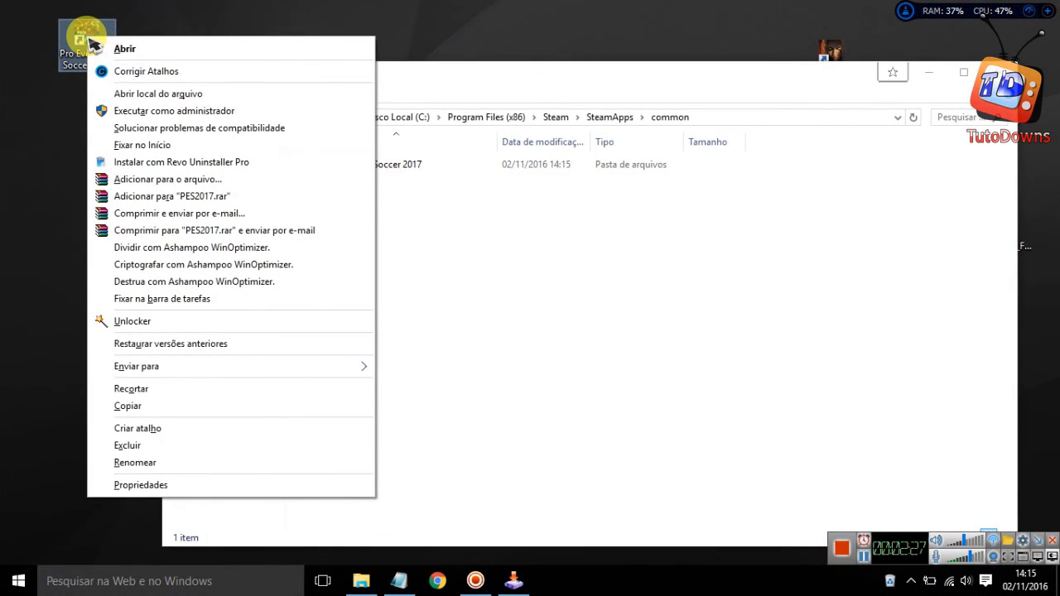
{"action": "left_click", "coordinate": [132, 95]}
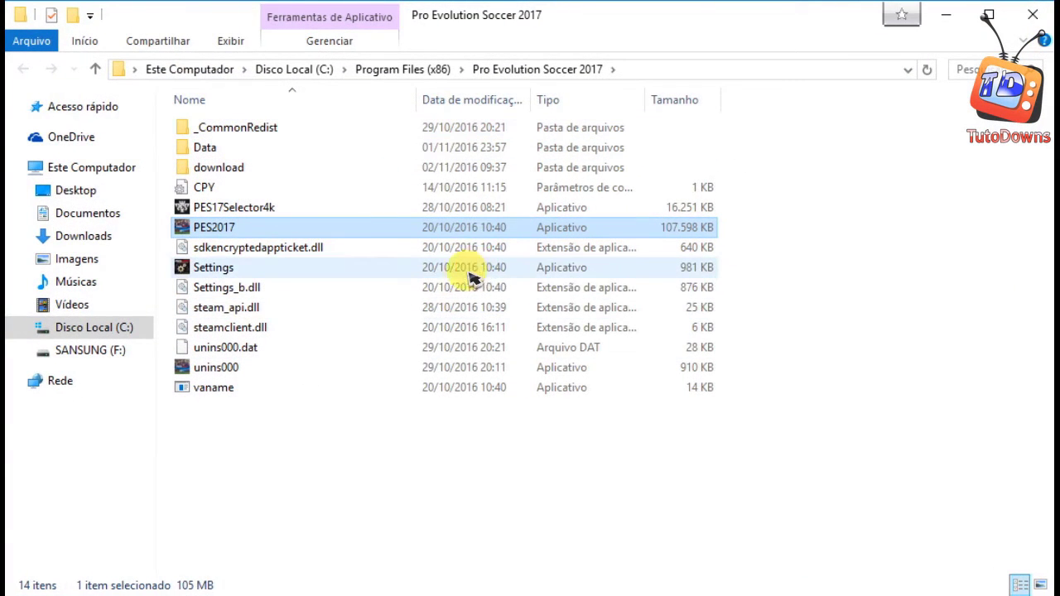
Move all files from the original Pro Evolution Soccer 2017 folder into the matching folder inside Steam's common folder, granting administrator permission for all items
{"action": "left_click_drag", "start_coordinate": [264, 452], "coordinate": [211, 125]}
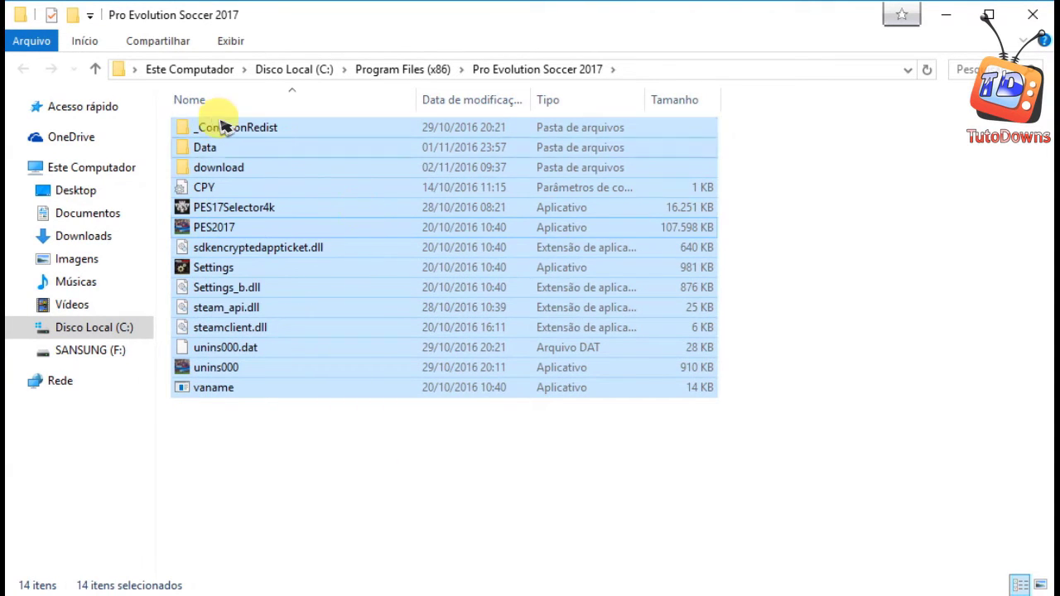
{"action": "right_click", "coordinate": [211, 131]}
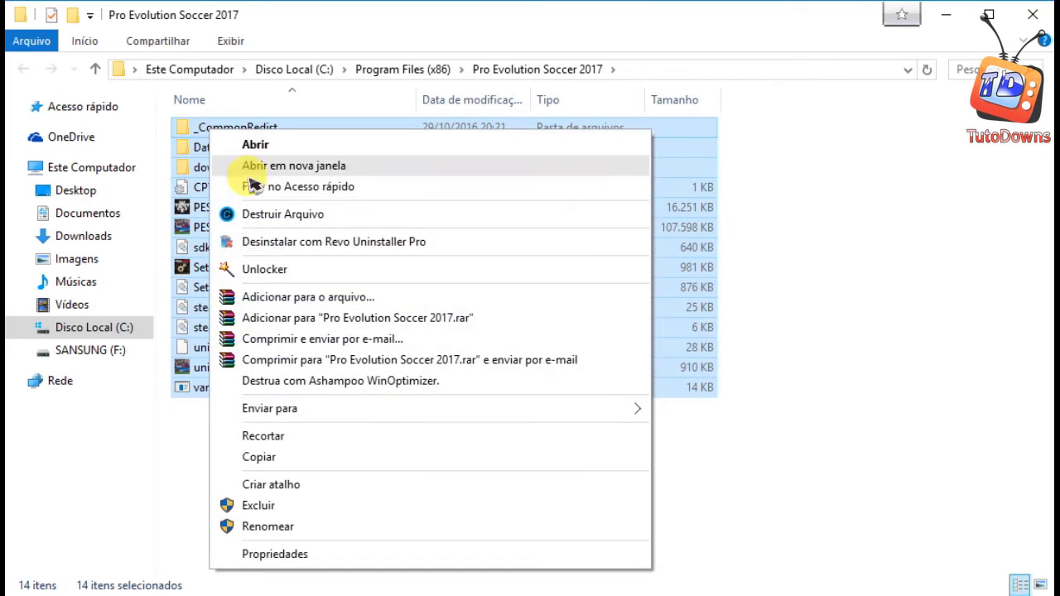
{"action": "left_click", "coordinate": [264, 437]}
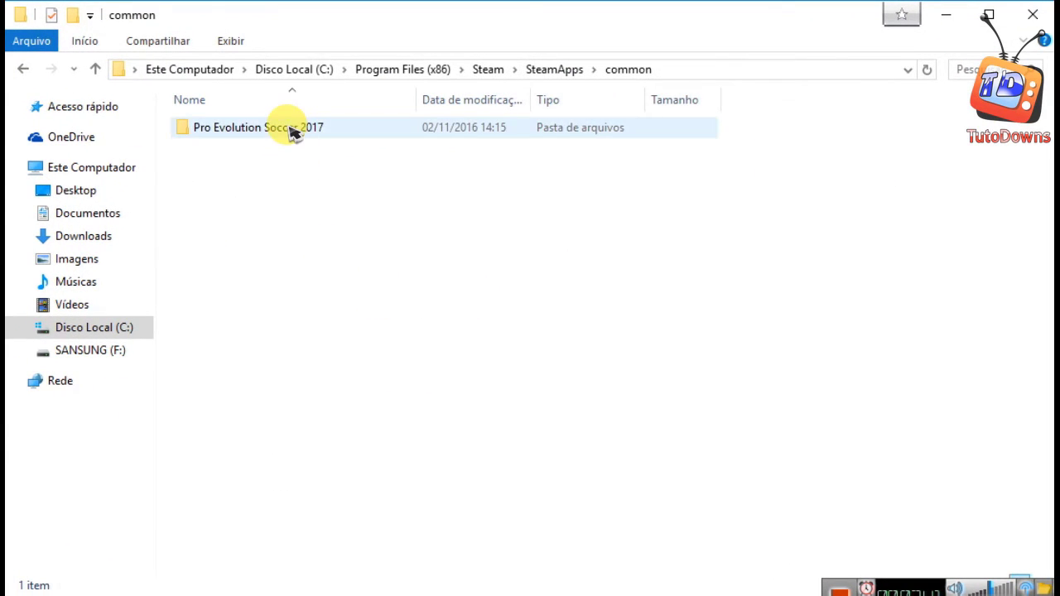
{"action": "double_click", "coordinate": [289, 129]}
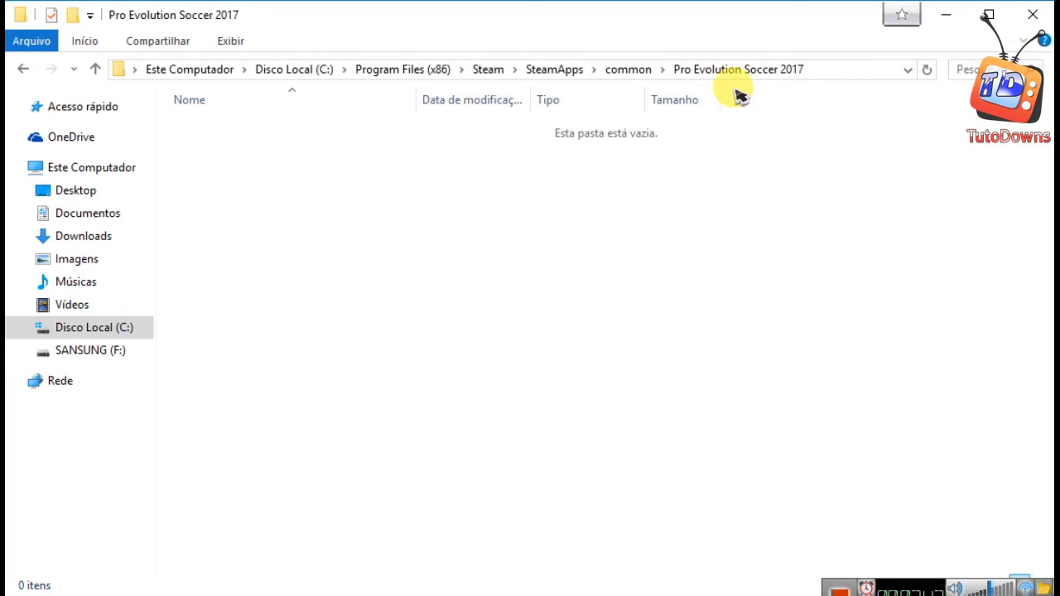
{"action": "right_click", "coordinate": [447, 235]}
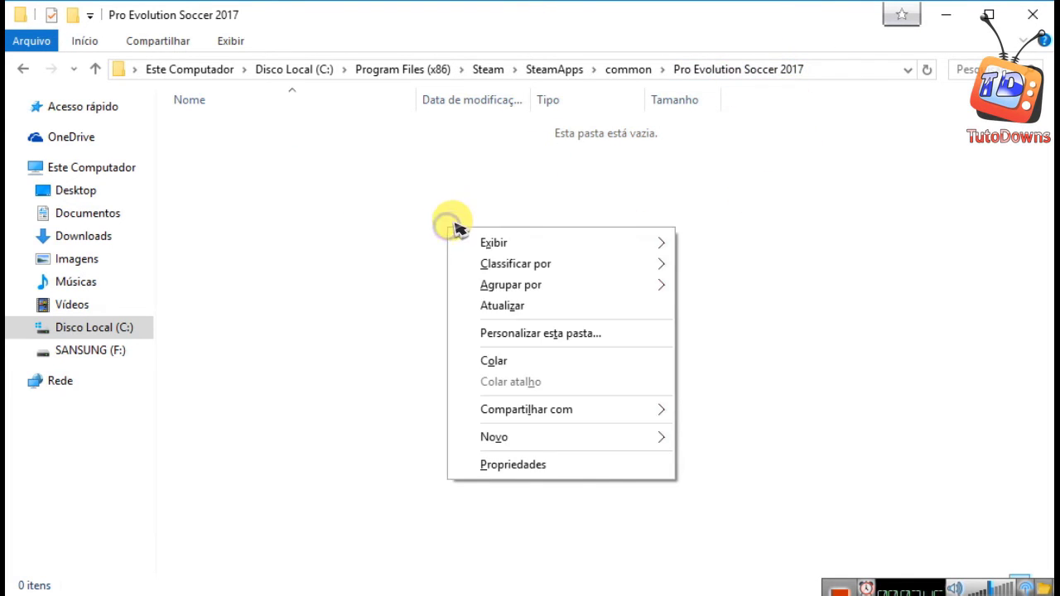
{"action": "left_click", "coordinate": [504, 362]}
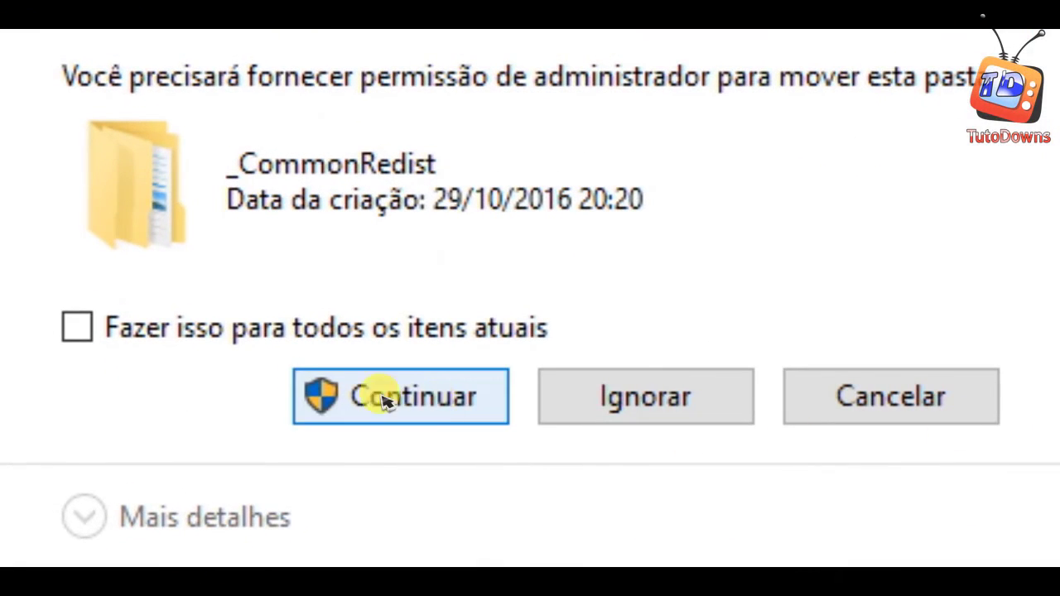
{"action": "left_click", "coordinate": [137, 328]}
{"action": "left_click", "coordinate": [377, 405]}
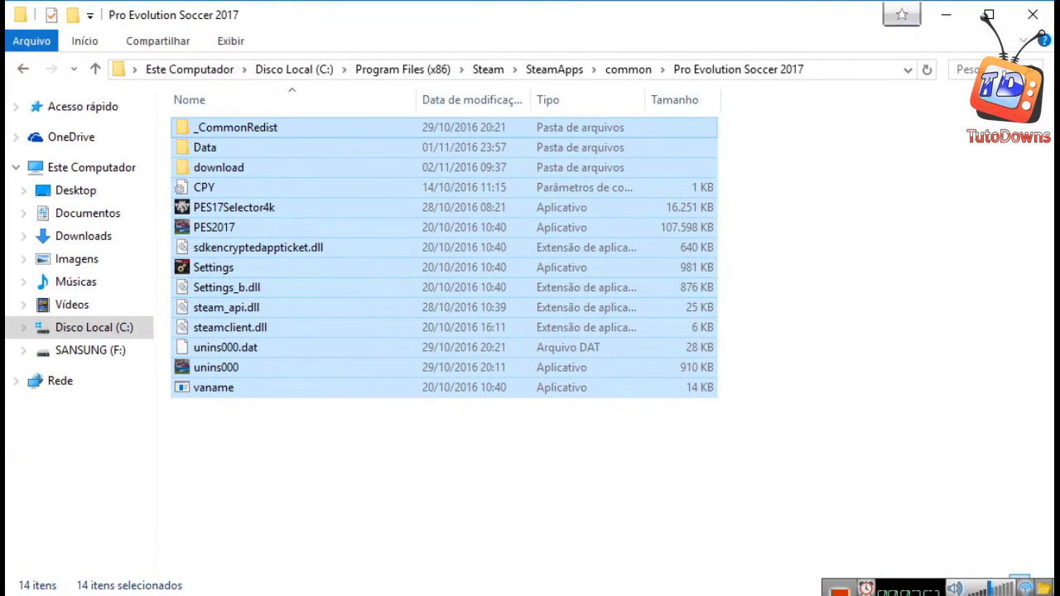
Delete the old Pro Evolution Soccer 2017 desktop shortcut and send a new shortcut for the moved PES2017 application to the desktop
{"action": "right_click", "coordinate": [83, 46]}
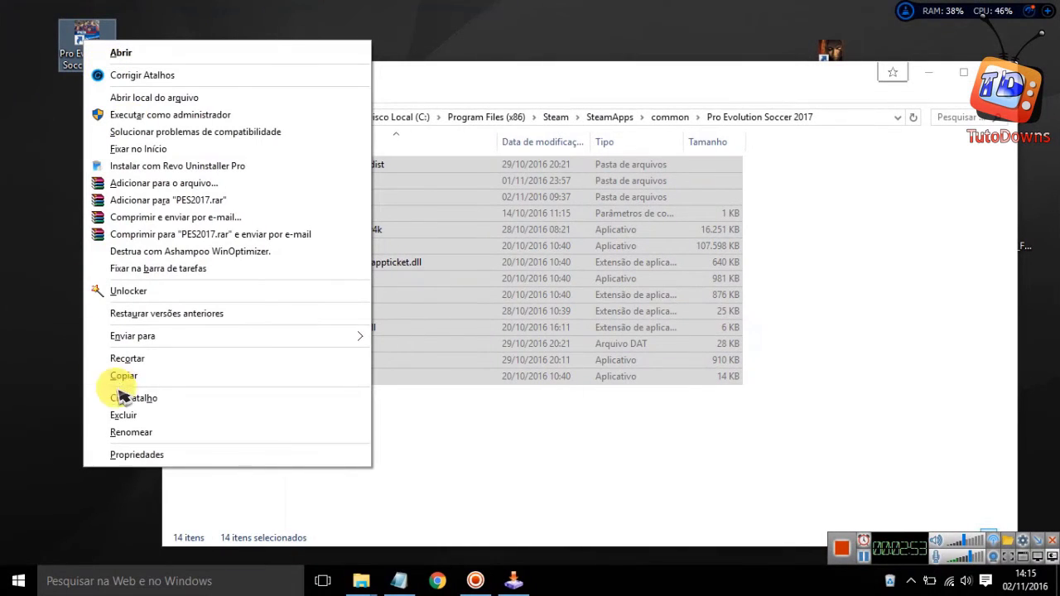
{"action": "left_click", "coordinate": [121, 414]}
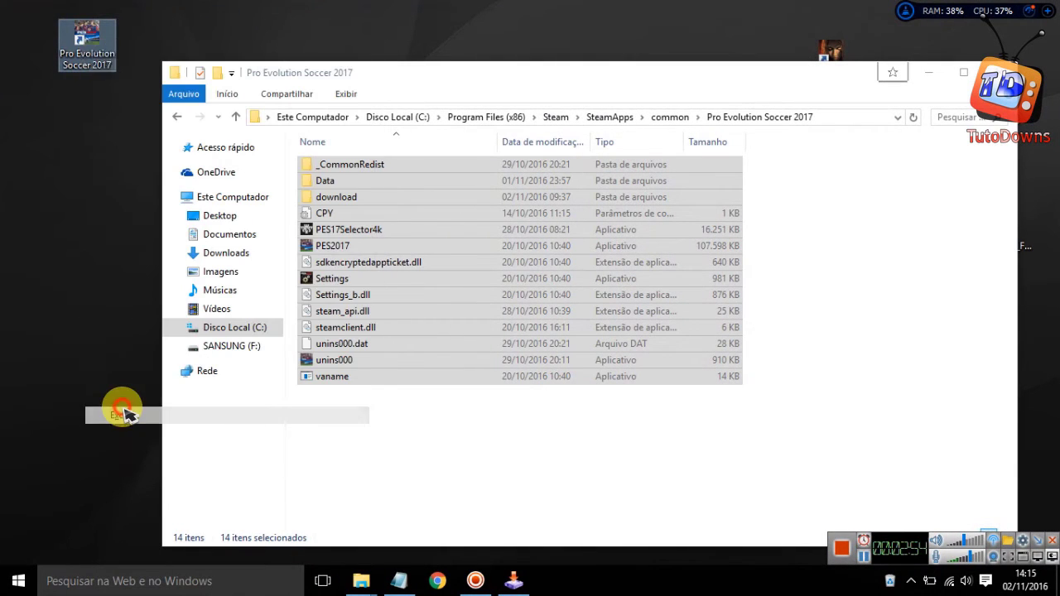
{"action": "right_click", "coordinate": [338, 246]}
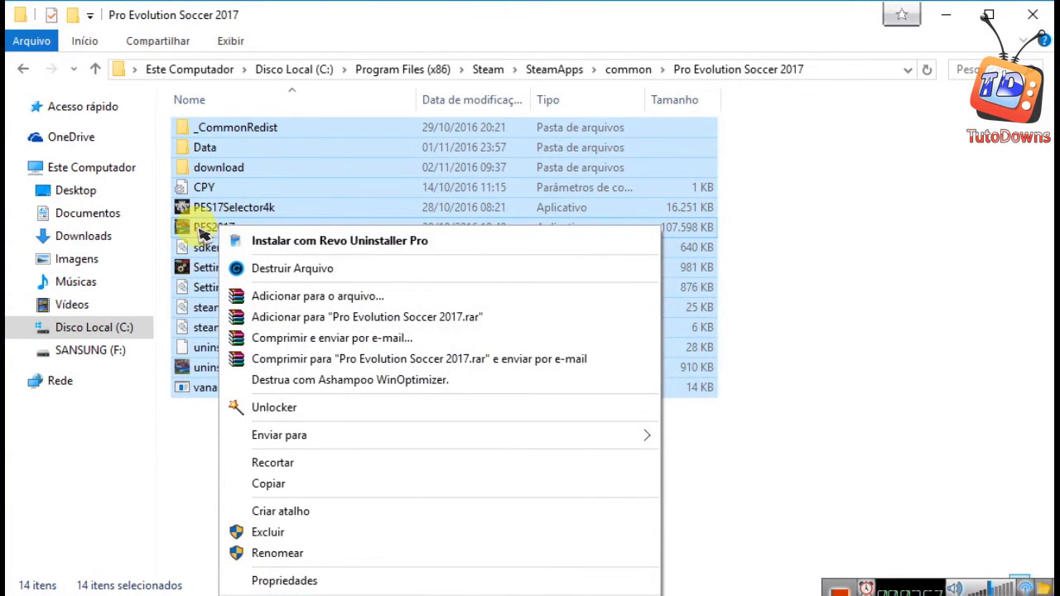
{"action": "left_click", "coordinate": [195, 227]}
{"action": "right_click", "coordinate": [196, 228]}
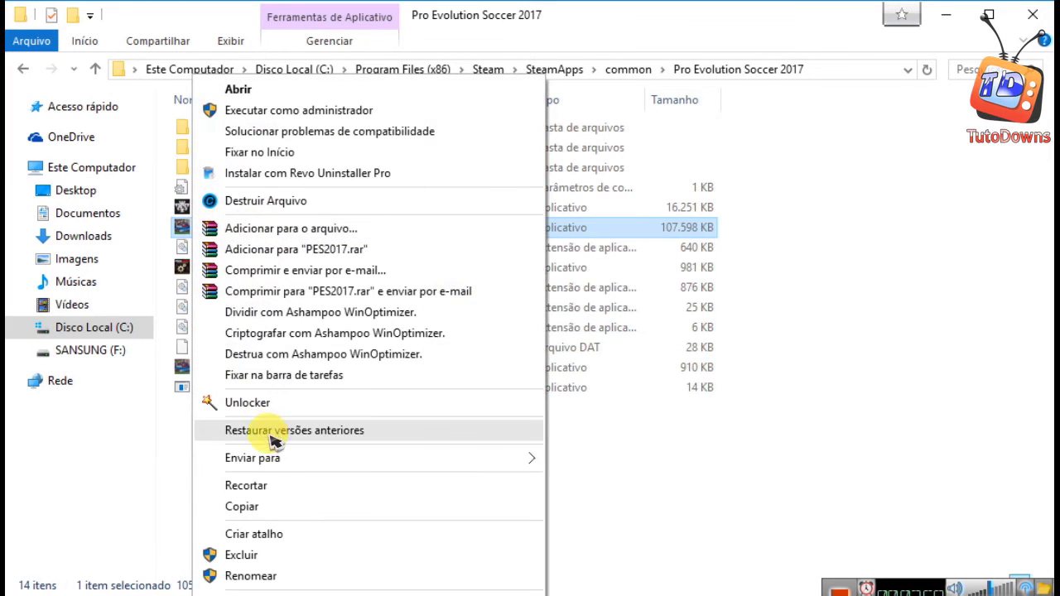
{"action": "mouse_move", "coordinate": [269, 461]}
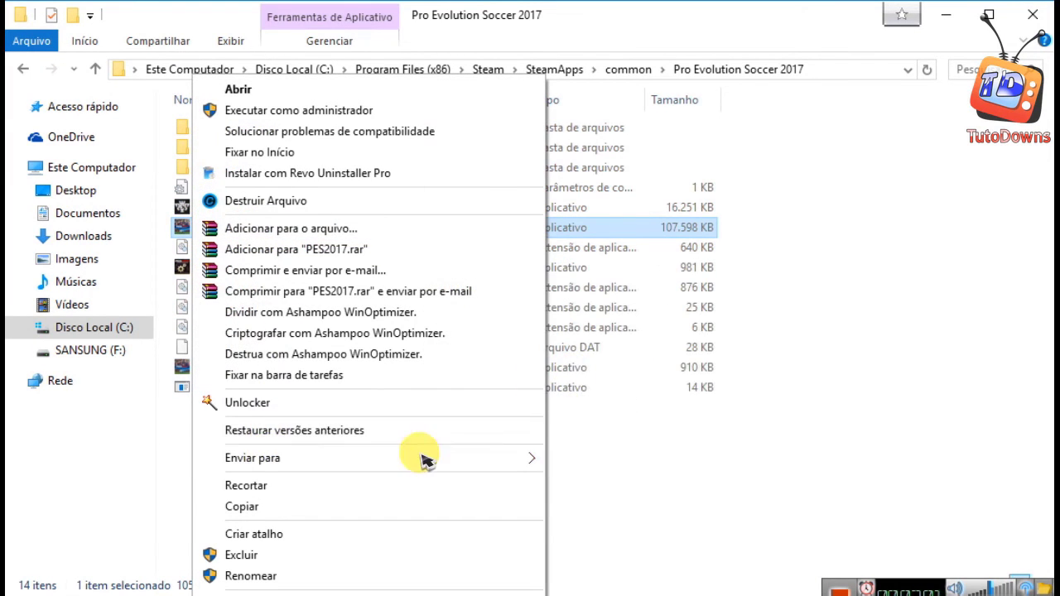
{"action": "left_click", "coordinate": [96, 262]}
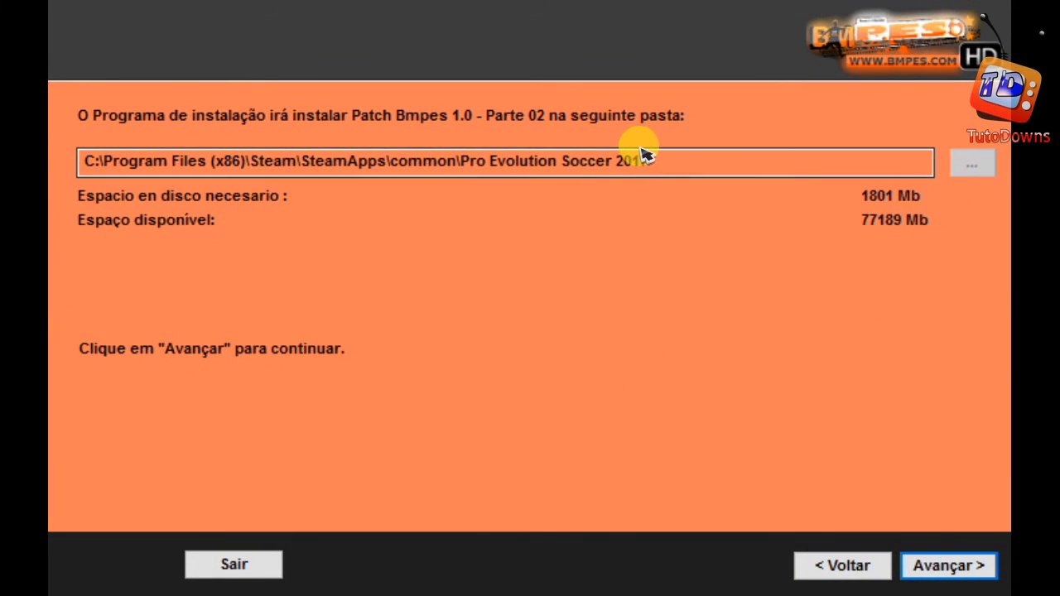
Accept the Steam destination folder in the Patch Bmpes 1.0 - Parte 02 installer and start the installation
{"action": "left_click", "coordinate": [941, 568]}
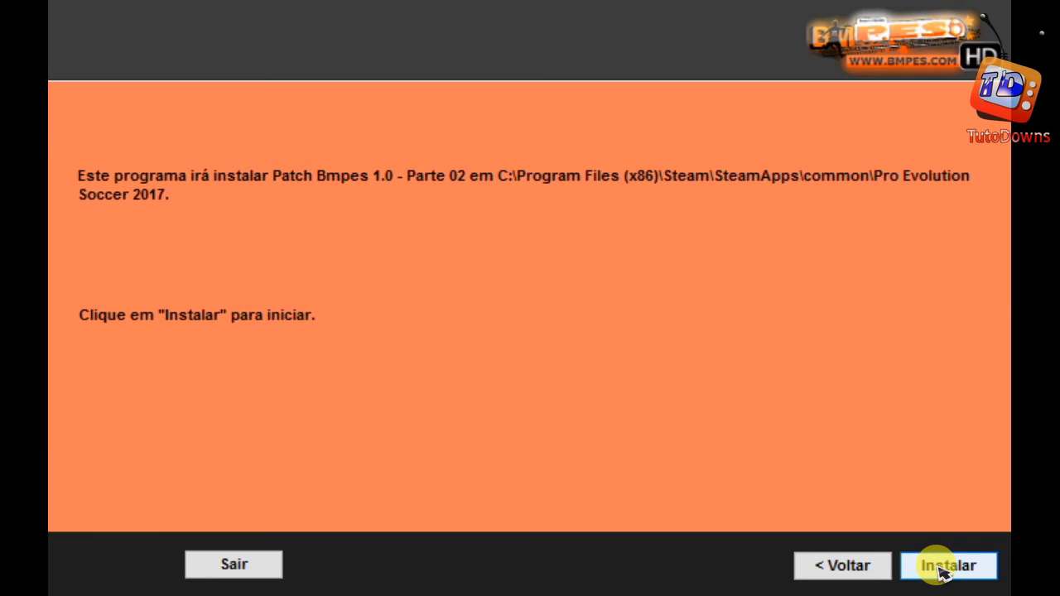
{"action": "left_click", "coordinate": [944, 567]}
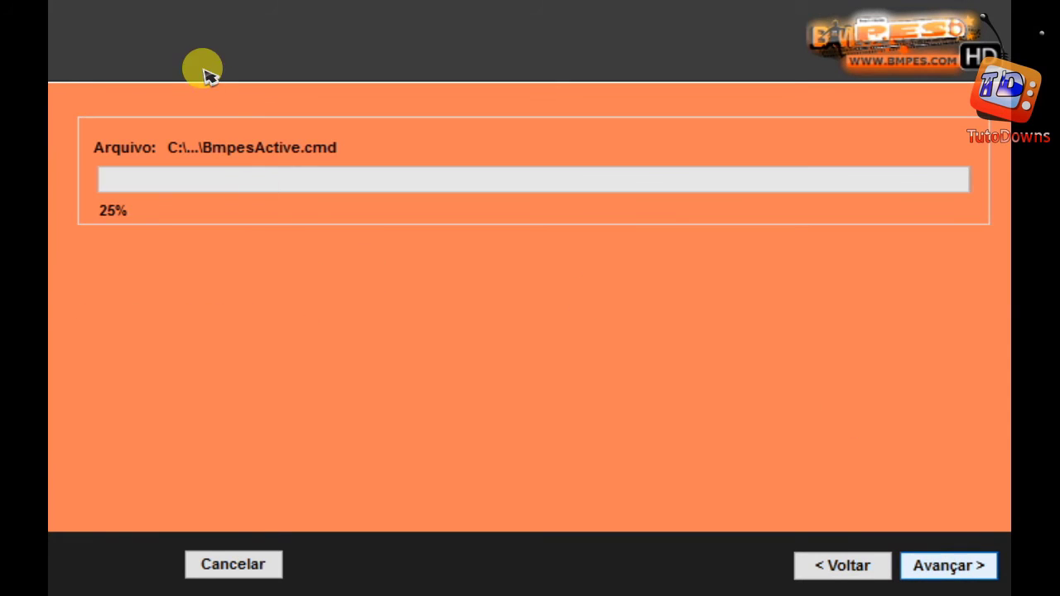